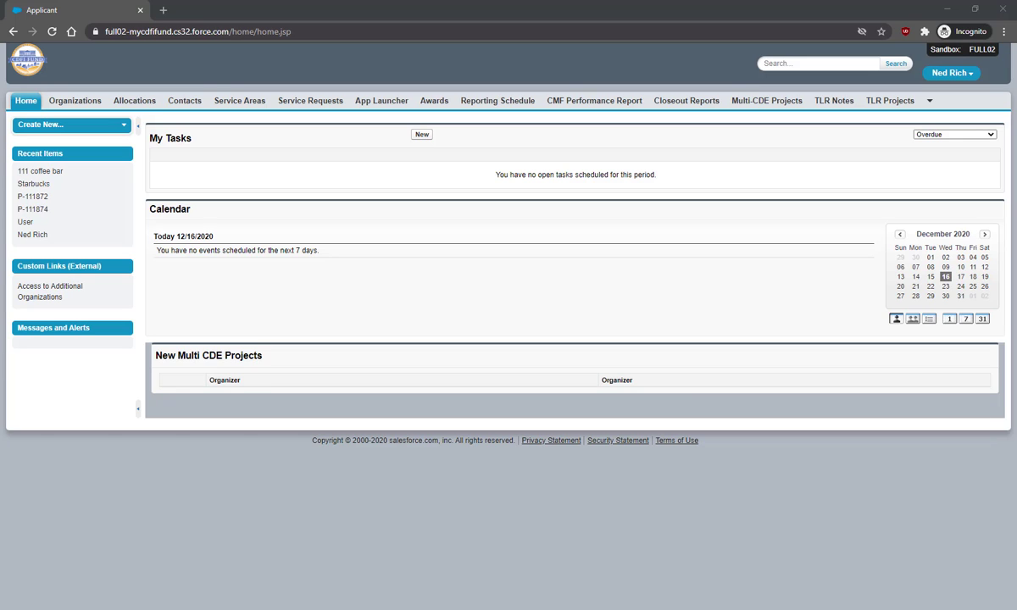
# - Open the 111 coffee bar organization and launch 'CIMS for BEA' from its BEA program profile
pyautogui.click(74, 100)
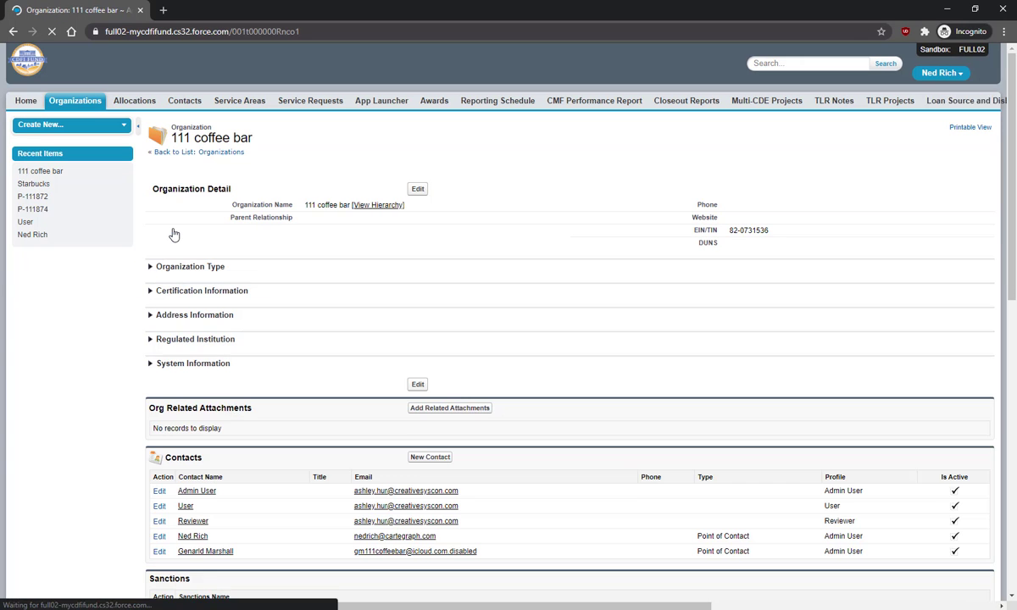
pyautogui.scroll(-5, 487, 229)
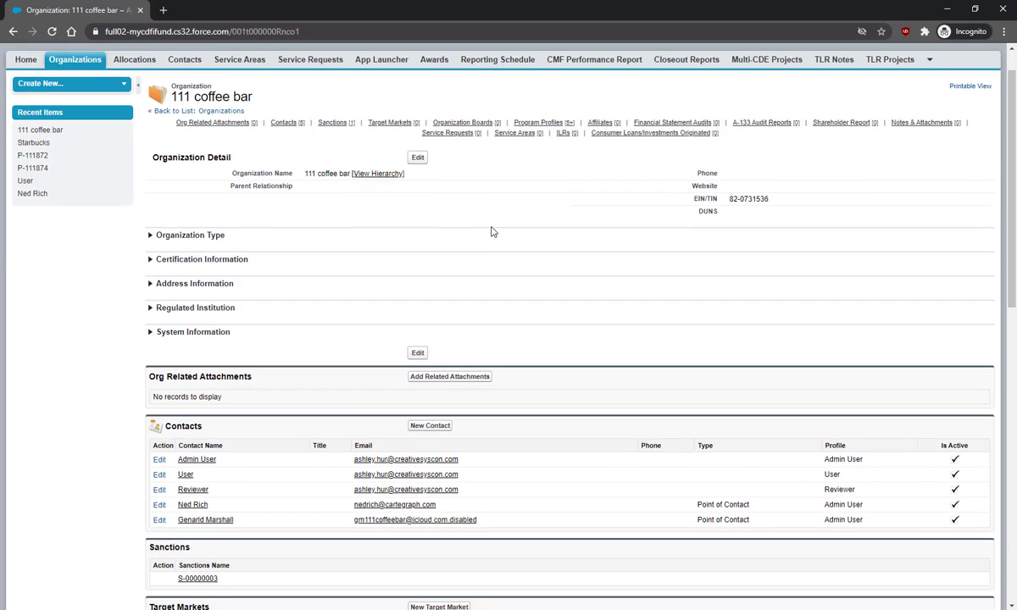
pyautogui.scroll(-1, 551, 254)
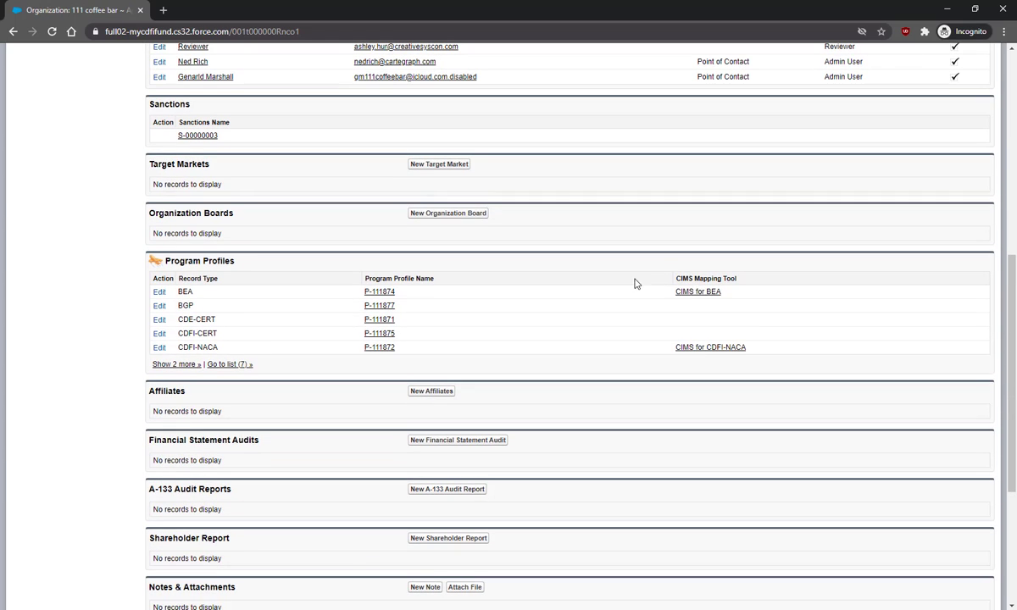
pyautogui.click(697, 291)
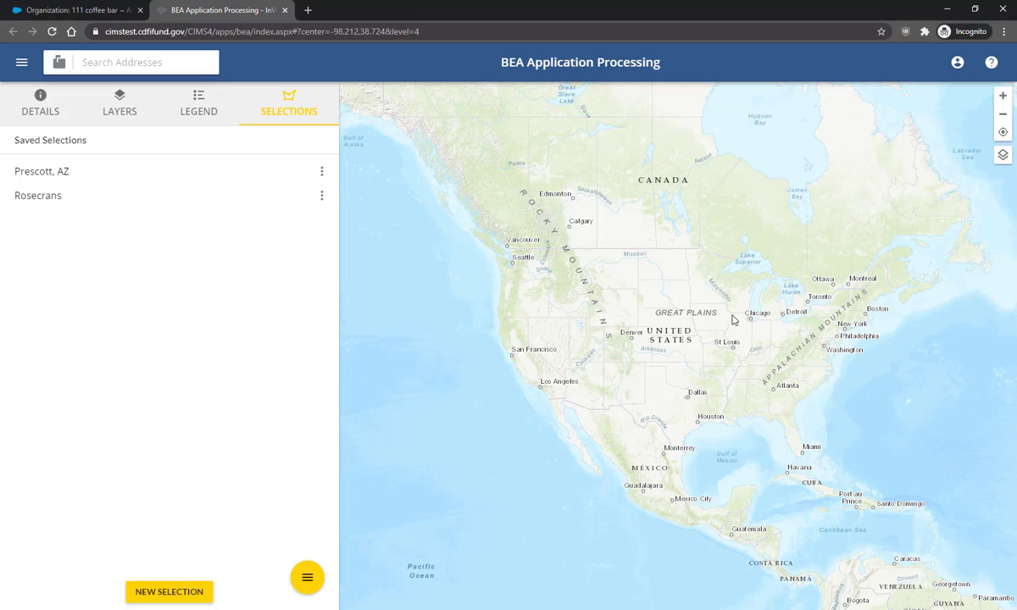
# - Zoom the map from the upper Midwest down to Dubuque, Iowa and start a blank New Saved Item
pyautogui.moveTo(710, 303); pyautogui.dragTo(746, 331)
pyautogui.moveTo(611, 269); pyautogui.dragTo(551, 283)
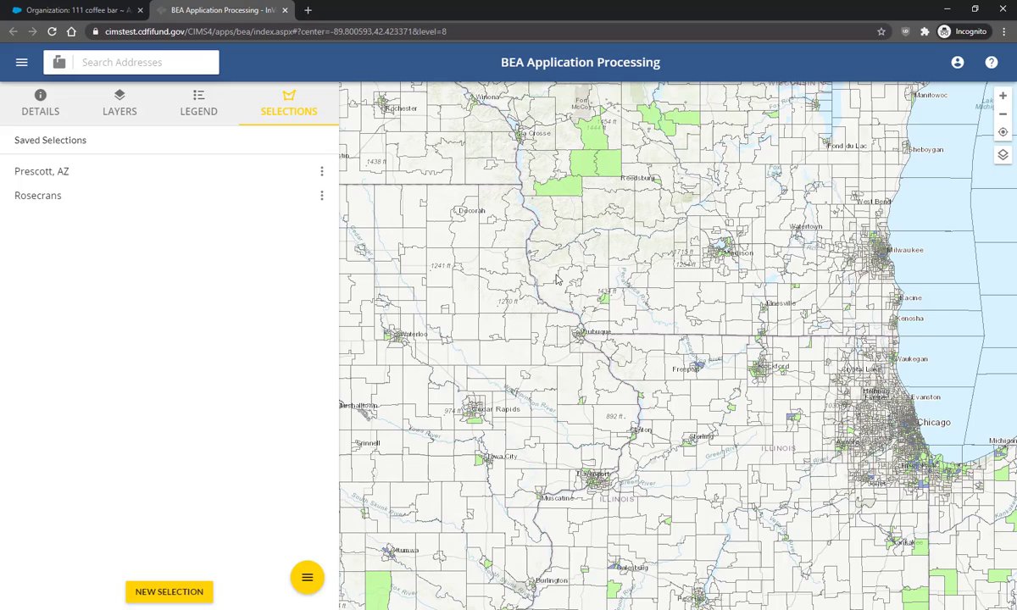
pyautogui.moveTo(626, 243); pyautogui.dragTo(562, 291)
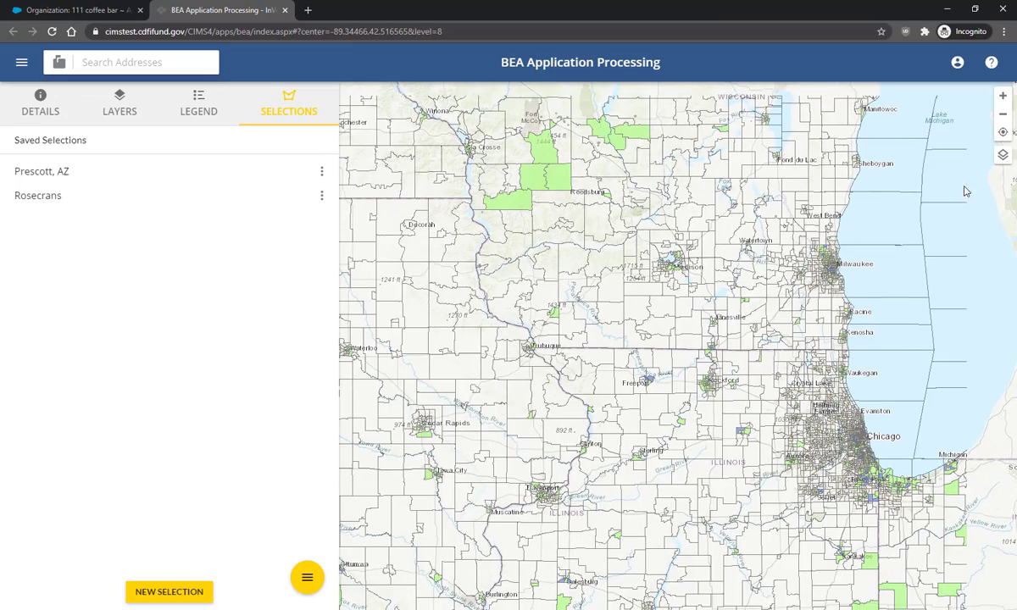
pyautogui.scroll(1, 870, 225)
pyautogui.scroll(-3, 833, 295)
pyautogui.moveTo(792, 280); pyautogui.dragTo(894, 218)
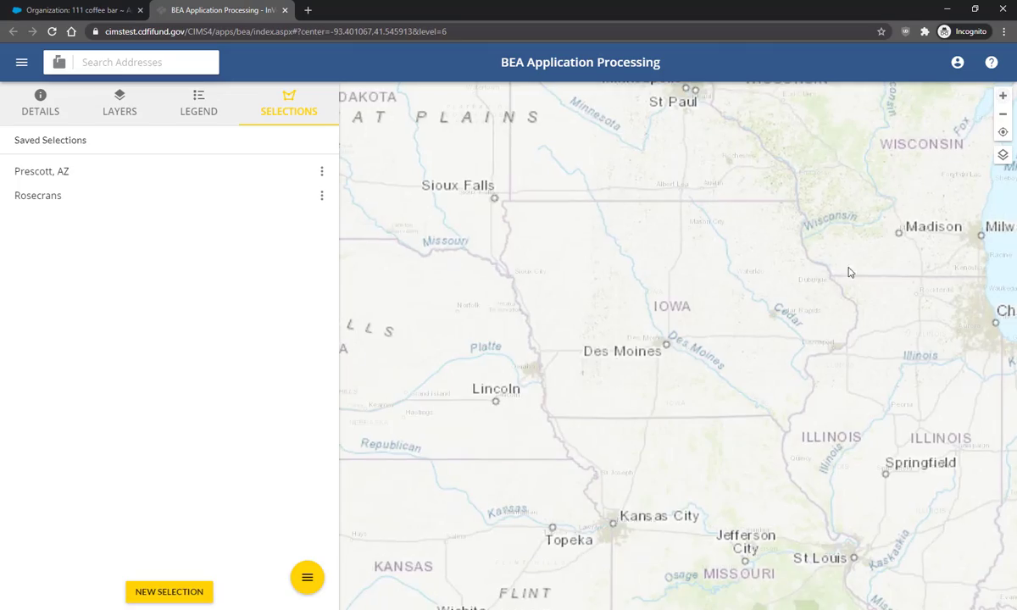
pyautogui.scroll(2, 700, 334)
pyautogui.scroll(3, 693, 328)
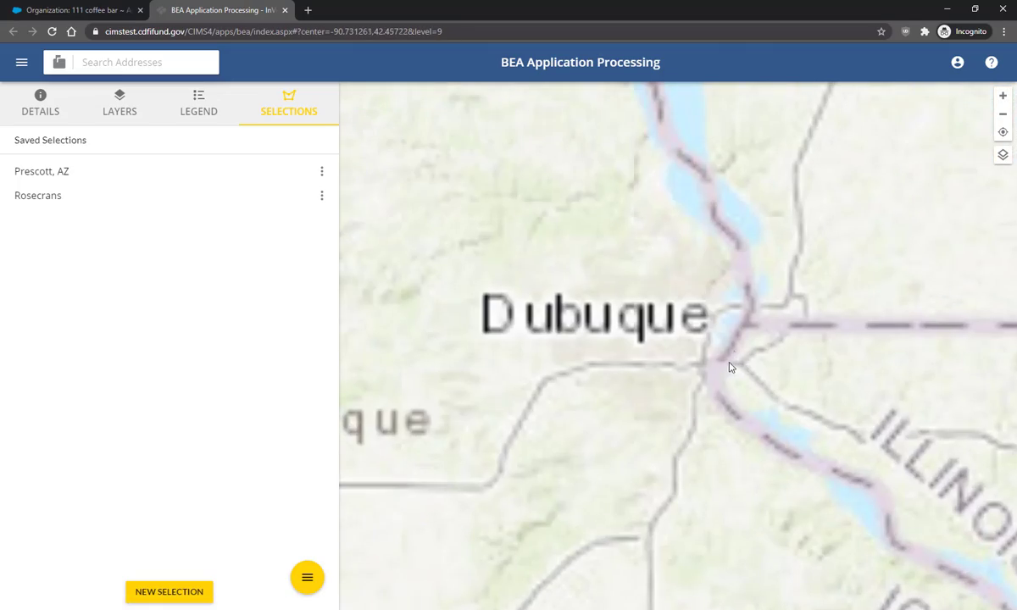
pyautogui.scroll(1, 674, 359)
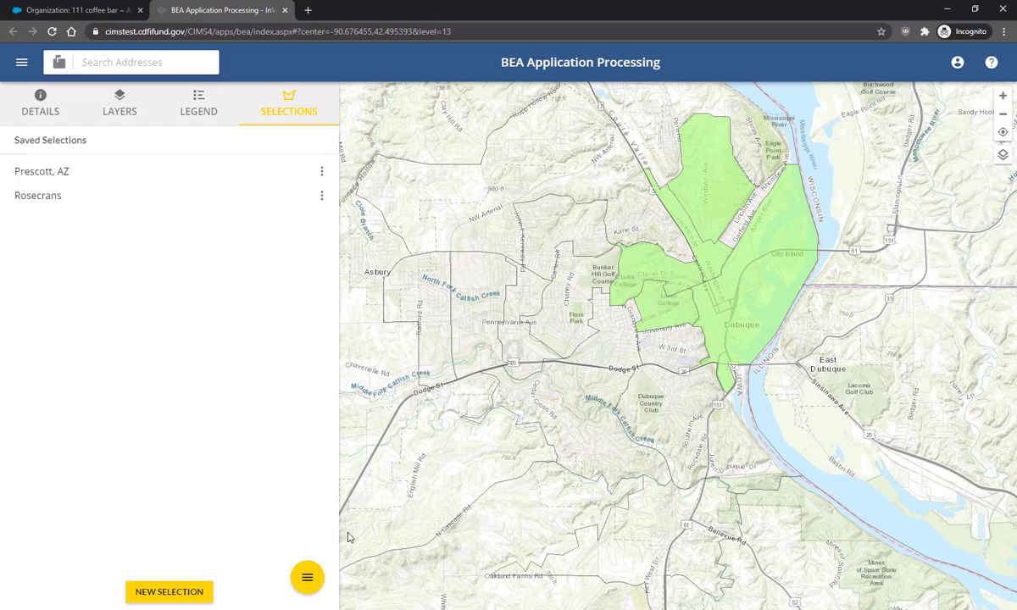
pyautogui.click(161, 593)
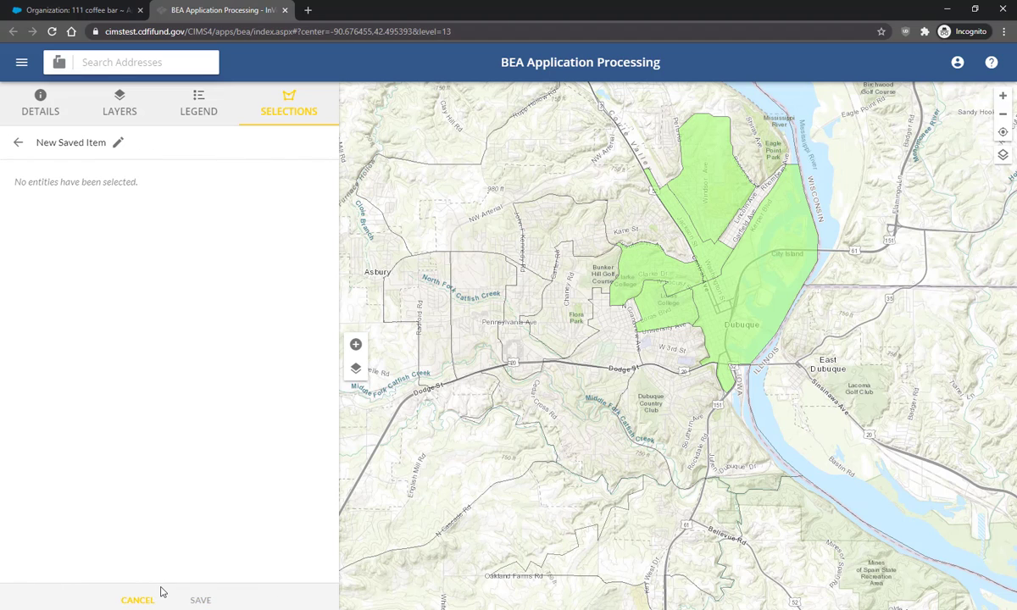
# - Turn off the 2010-15 BEA American Indian Reservation layer so only 2015 BEA Tract remains visible
pyautogui.click(357, 370)
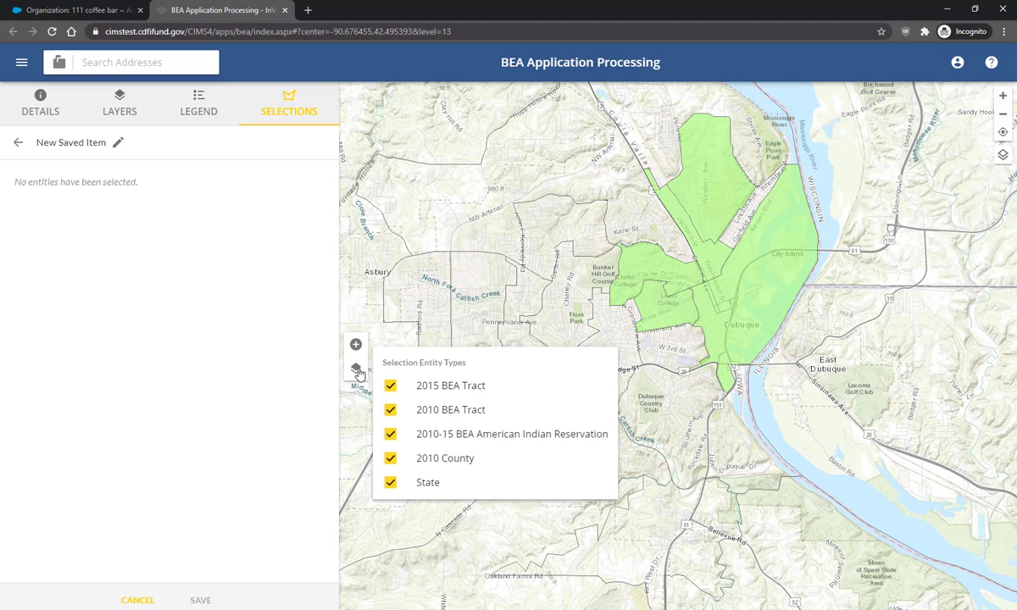
pyautogui.click(357, 371)
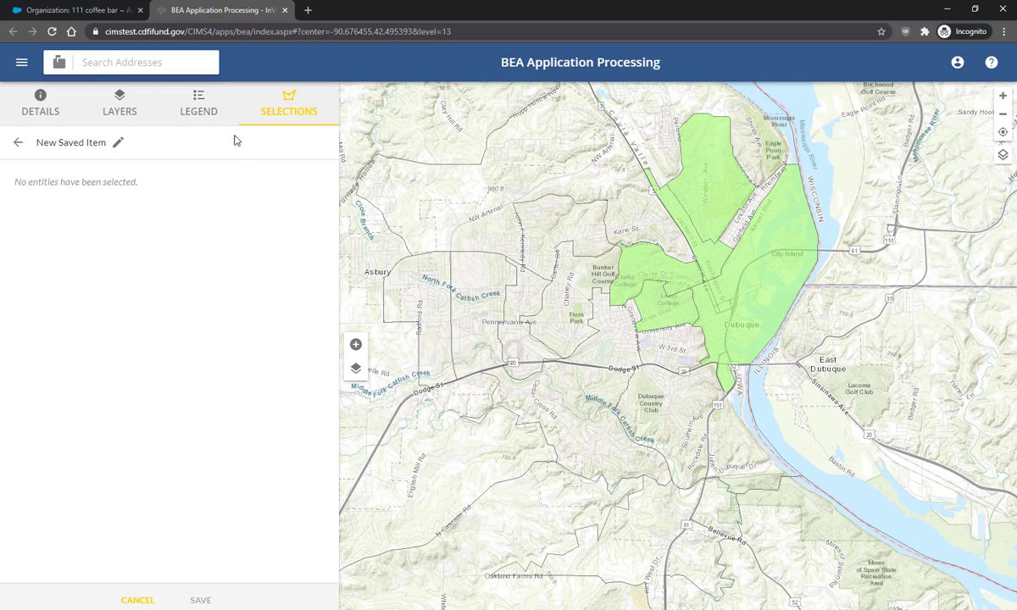
pyautogui.click(120, 100)
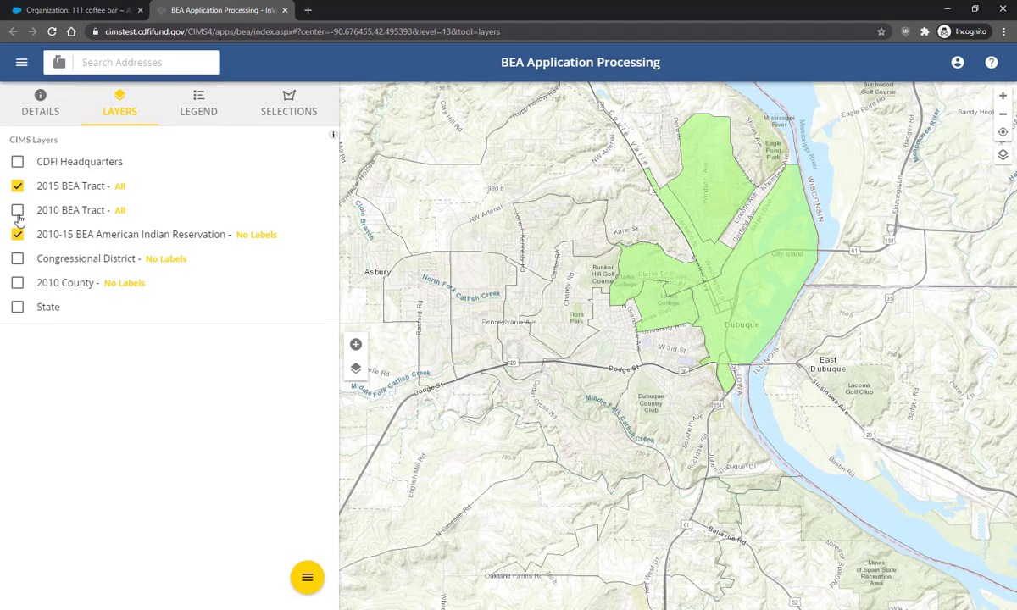
pyautogui.click(17, 234)
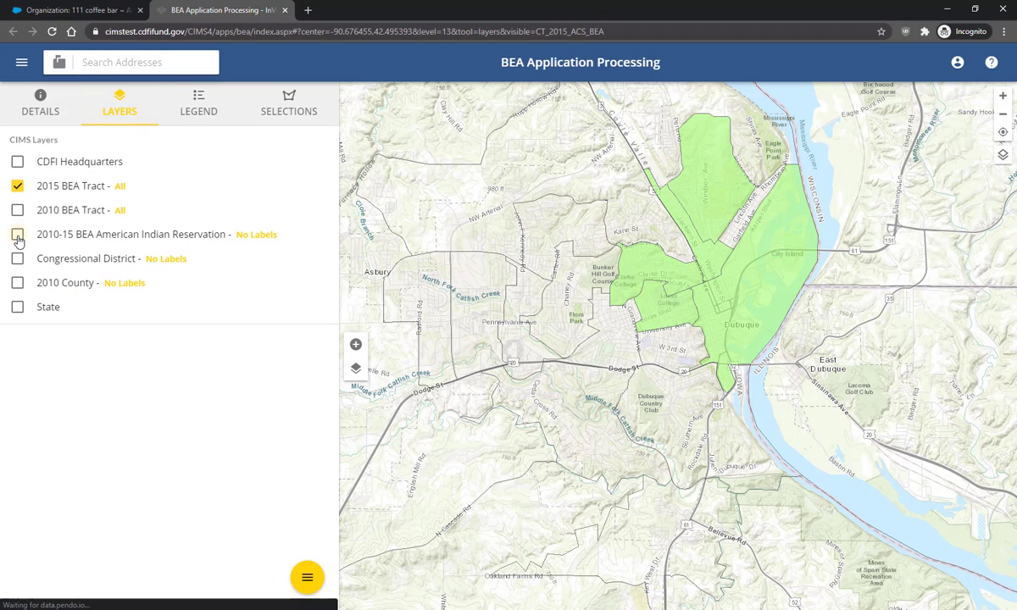
pyautogui.click(285, 104)
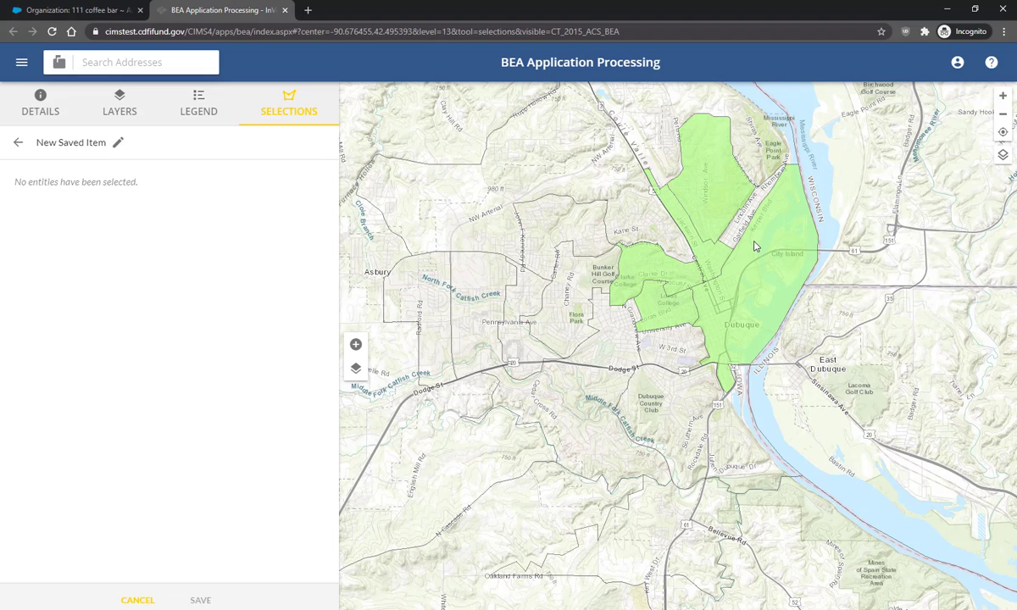
pyautogui.moveTo(753, 246)
pyautogui.mouseDown()
pyautogui.moveTo(597, 335)
pyautogui.moveTo(820, 369)
pyautogui.moveTo(793, 259)
pyautogui.mouseUp()
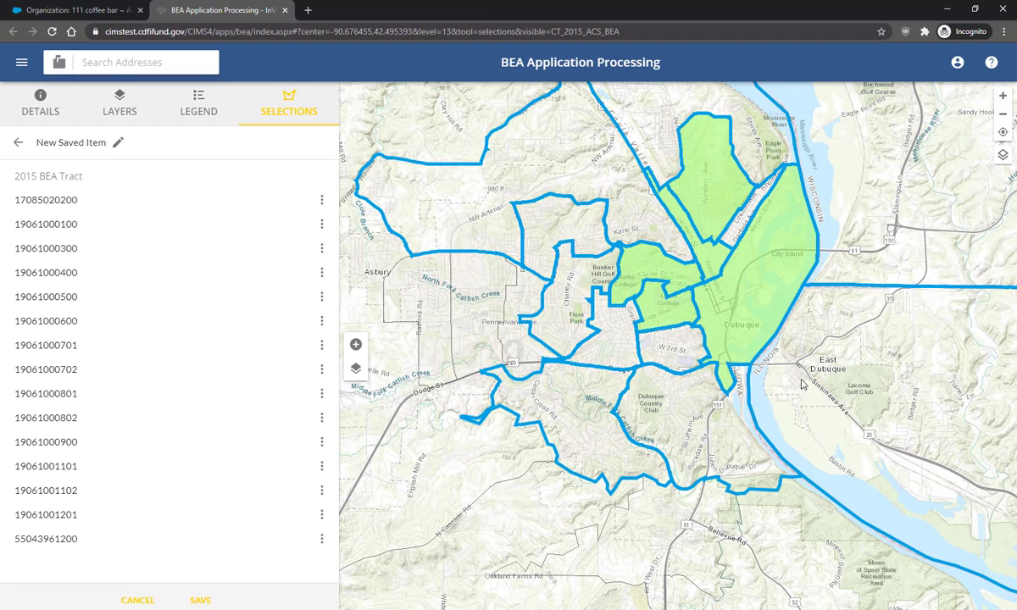
pyautogui.scroll(-1, 819, 390)
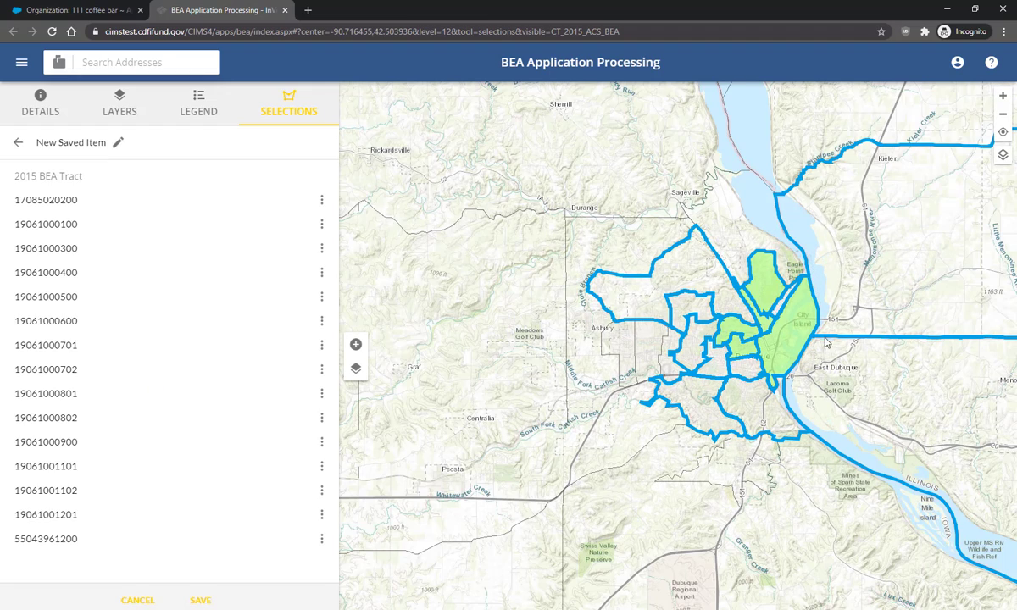
pyautogui.click(357, 347)
pyautogui.click(431, 348)
pyautogui.moveTo(797, 458)
pyautogui.mouseDown()
pyautogui.moveTo(831, 246)
pyautogui.moveTo(864, 181)
pyautogui.mouseUp()
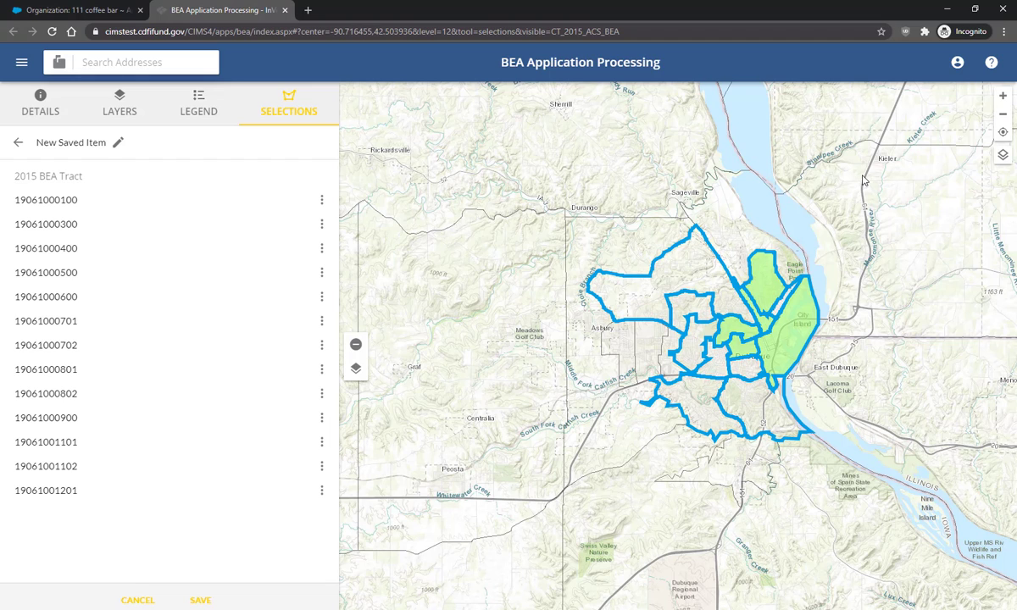
# - Redraw a replacement selection covering all the 2015 BEA tracts around Dubuque
pyautogui.click(356, 344)
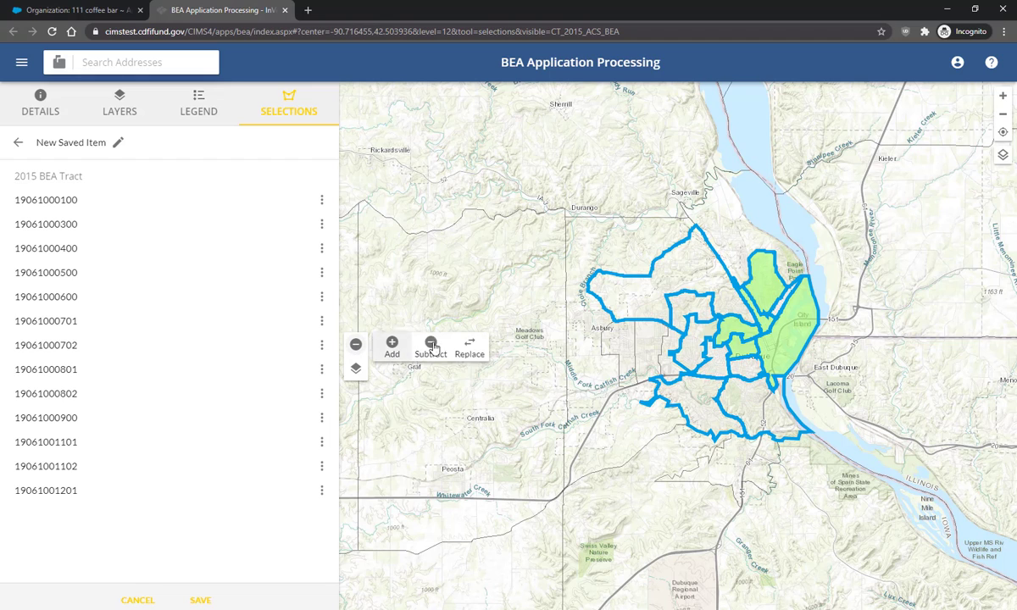
pyautogui.click(471, 349)
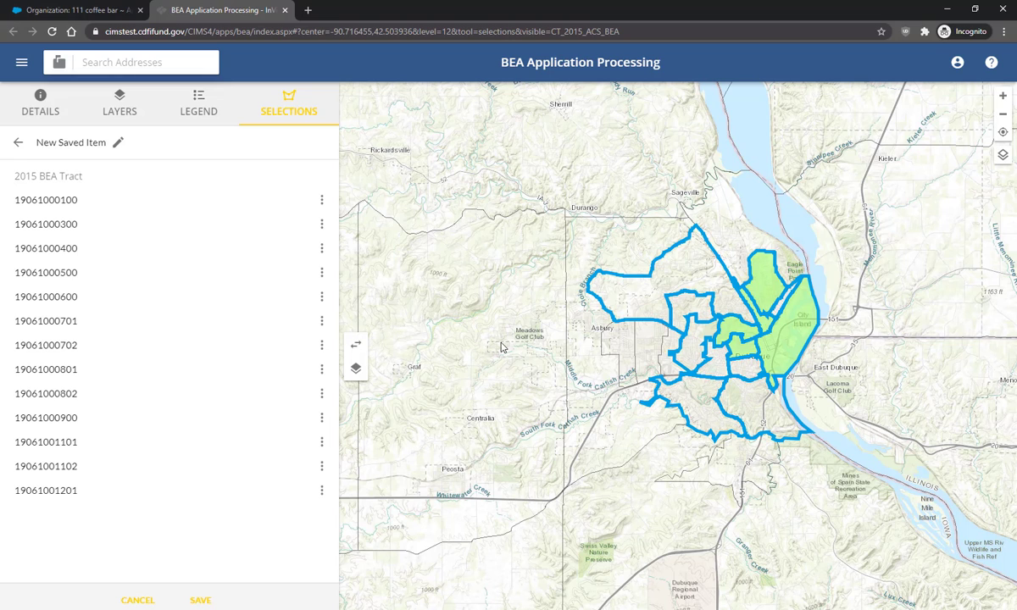
pyautogui.moveTo(617, 319)
pyautogui.mouseDown()
pyautogui.moveTo(531, 316)
pyautogui.moveTo(487, 428)
pyautogui.moveTo(624, 401)
pyautogui.mouseUp()
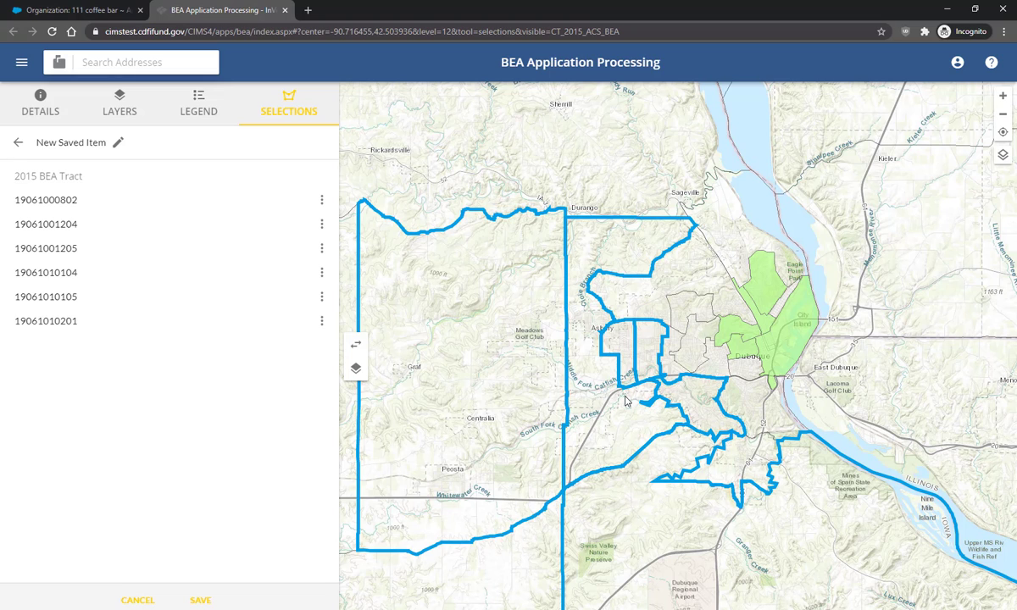
pyautogui.moveTo(356, 344)
pyautogui.click(396, 346)
pyautogui.click(468, 346)
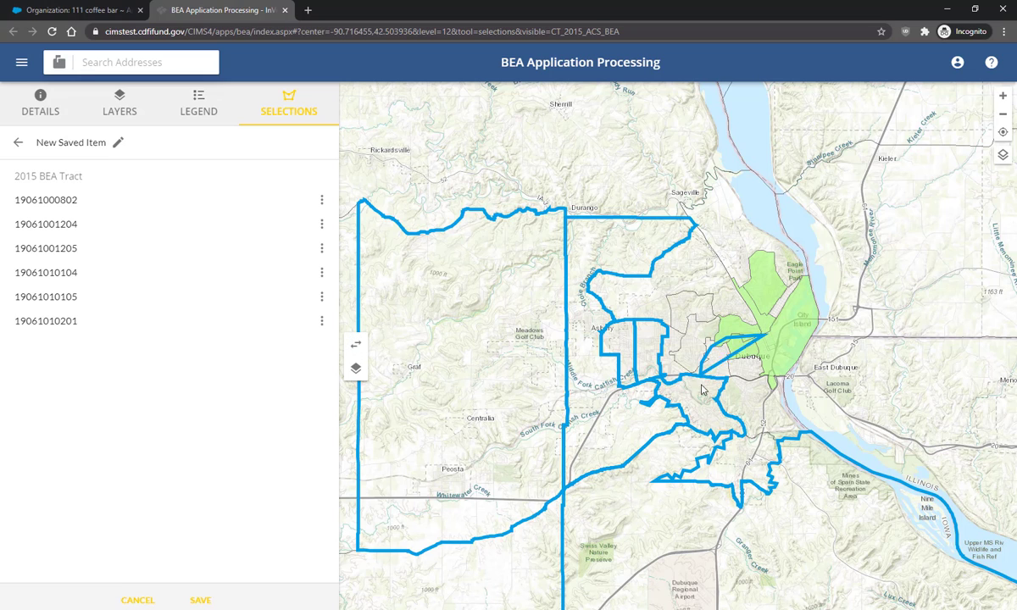
pyautogui.click(780, 373)
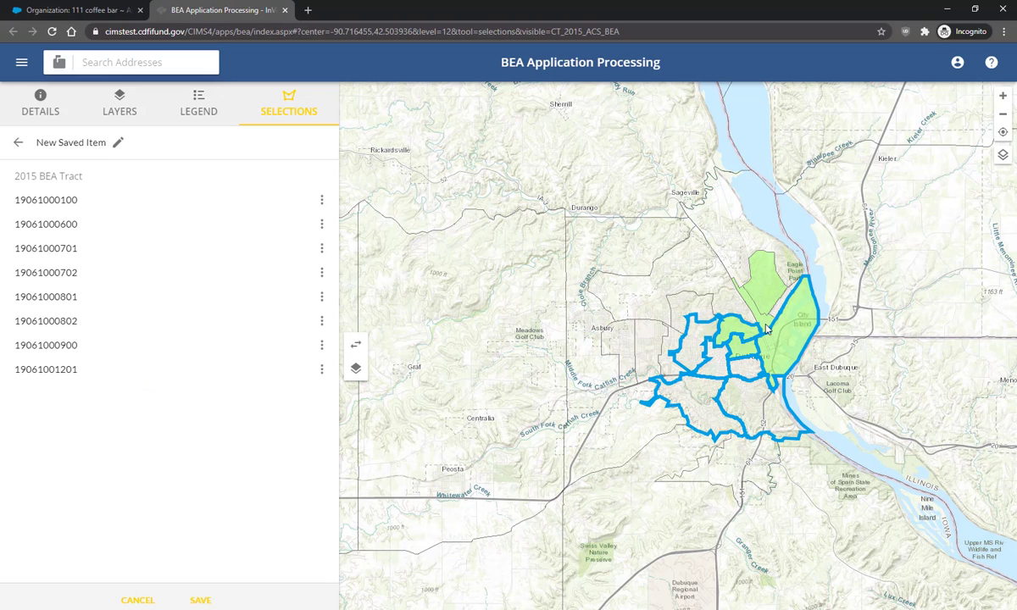
pyautogui.moveTo(767, 329)
pyautogui.mouseDown()
pyautogui.moveTo(678, 276)
pyautogui.moveTo(699, 339)
pyautogui.mouseUp()
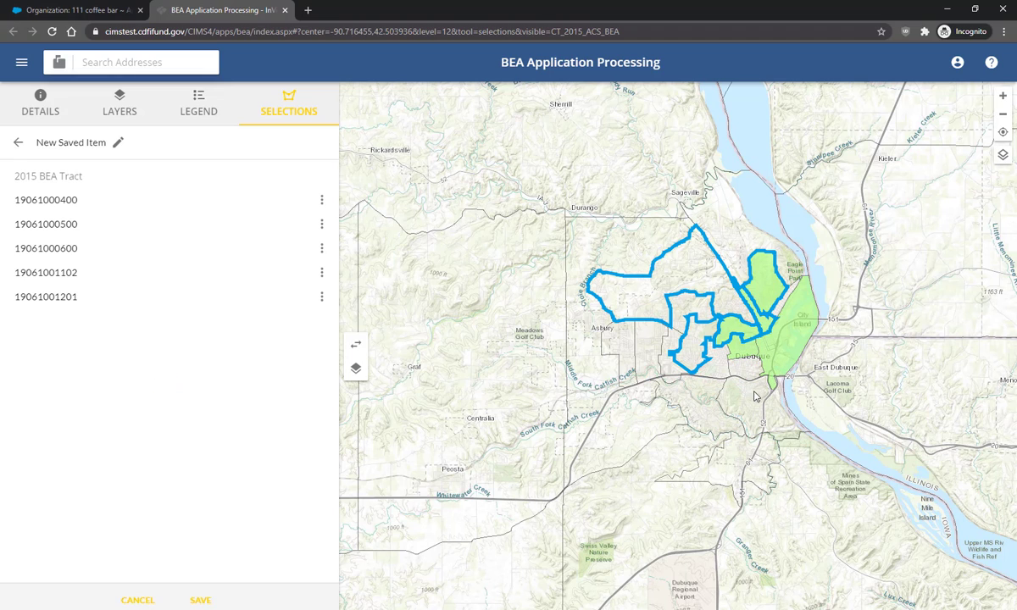
pyautogui.moveTo(786, 322)
pyautogui.mouseDown()
pyautogui.moveTo(669, 288)
pyautogui.moveTo(708, 394)
pyautogui.moveTo(737, 339)
pyautogui.moveTo(729, 305)
pyautogui.mouseUp()
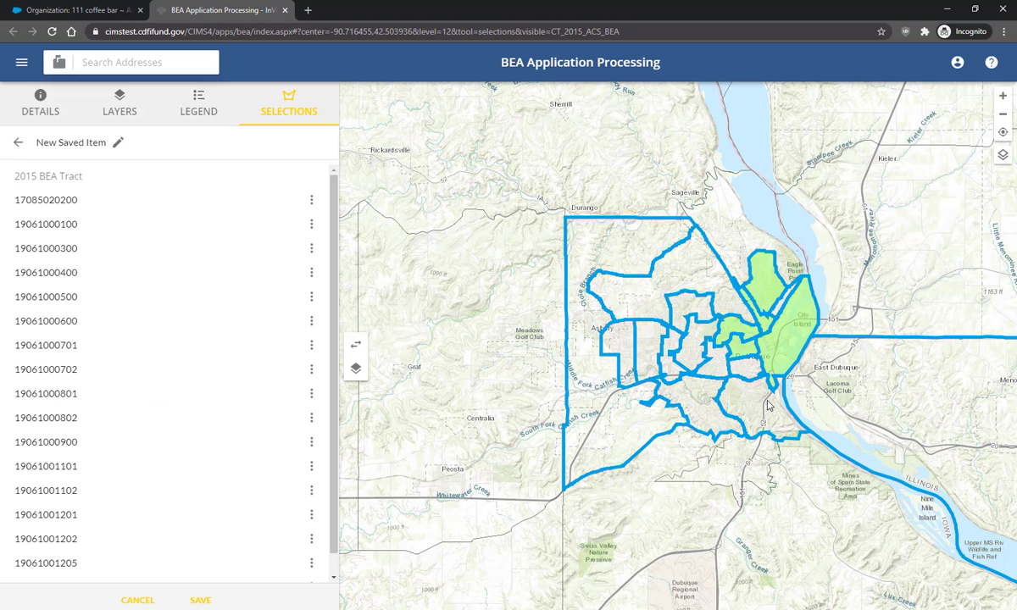
pyautogui.click(356, 345)
pyautogui.click(441, 350)
pyautogui.click(824, 379)
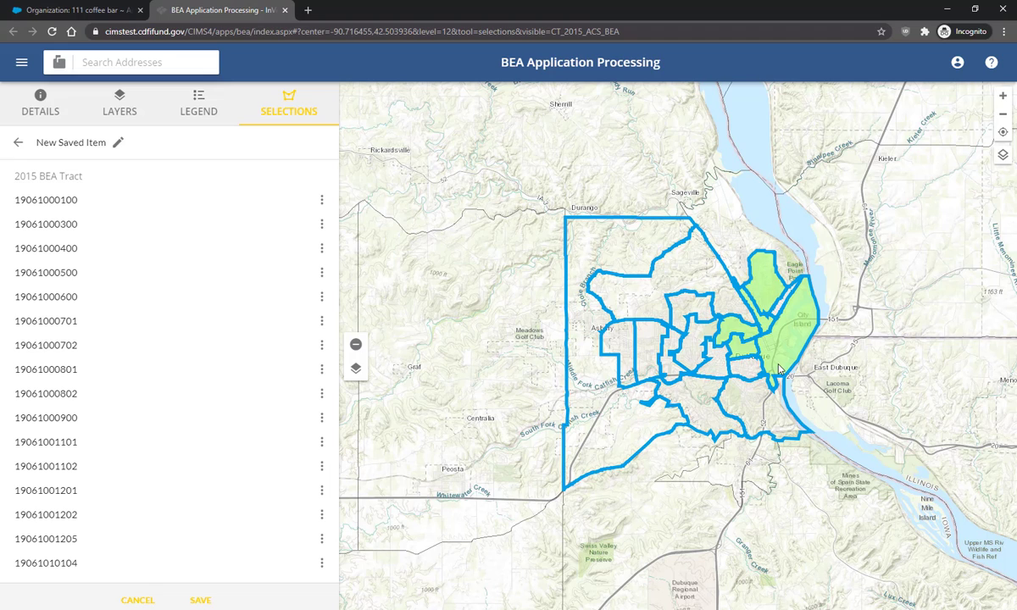
pyautogui.click(356, 345)
pyautogui.click(441, 329)
pyautogui.moveTo(769, 356)
pyautogui.mouseDown()
pyautogui.moveTo(728, 312)
pyautogui.moveTo(667, 373)
pyautogui.moveTo(719, 408)
pyautogui.moveTo(757, 407)
pyautogui.moveTo(767, 365)
pyautogui.mouseUp()
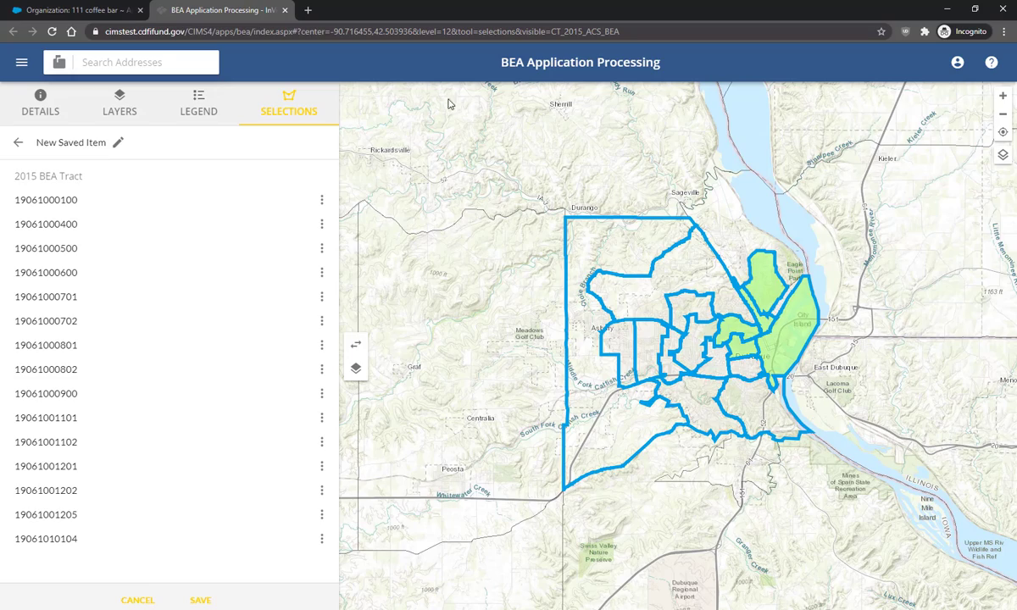
# - Rename the New Saved Item to 'Dubuque, IA' and save the 15-tract selection
pyautogui.click(117, 144)
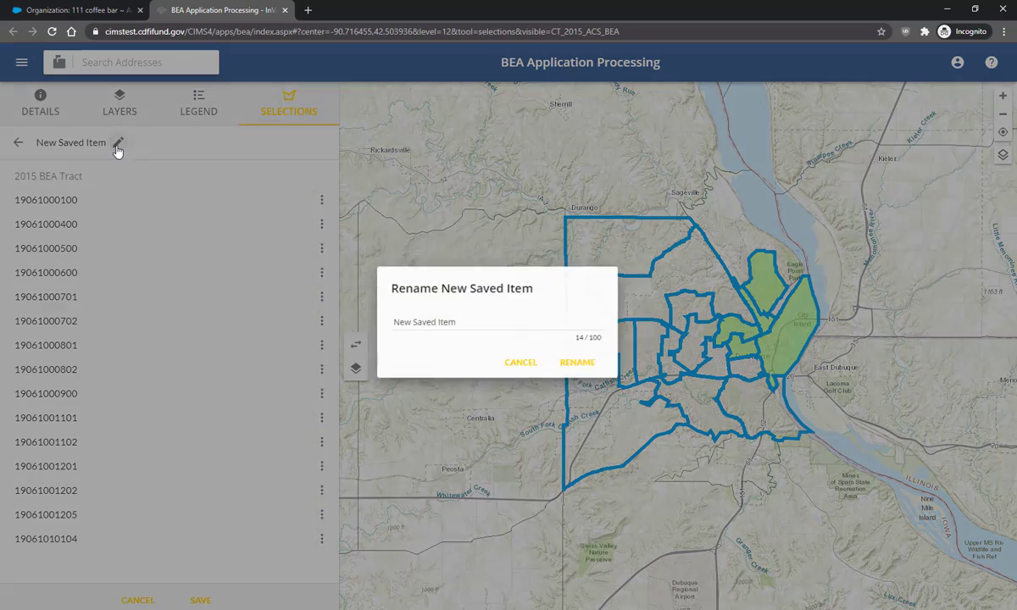
pyautogui.click(501, 329)
pyautogui.hotkey('ctrl', 'a')
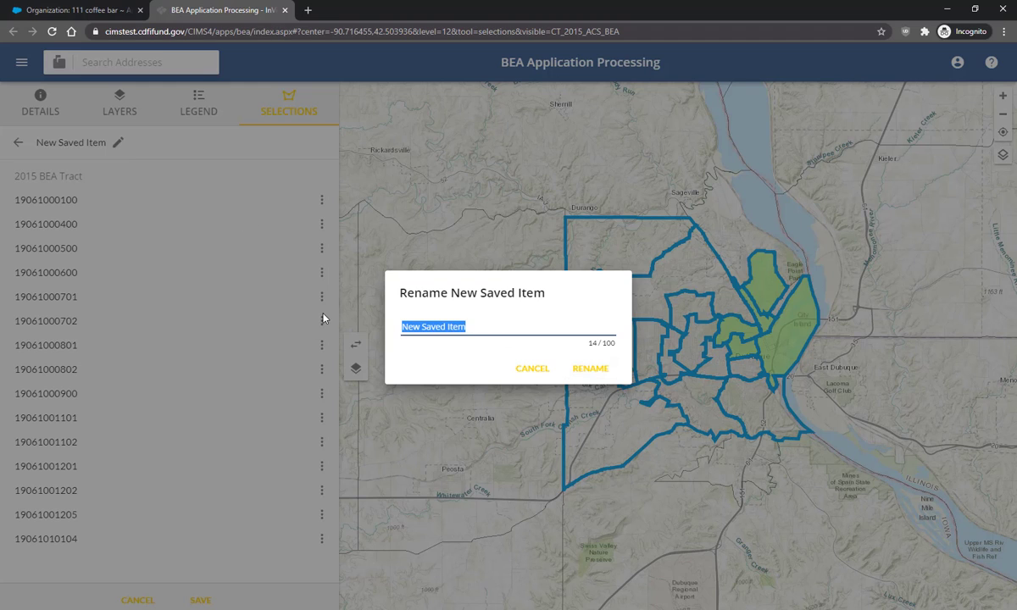
pyautogui.write('Dubuque, IA')
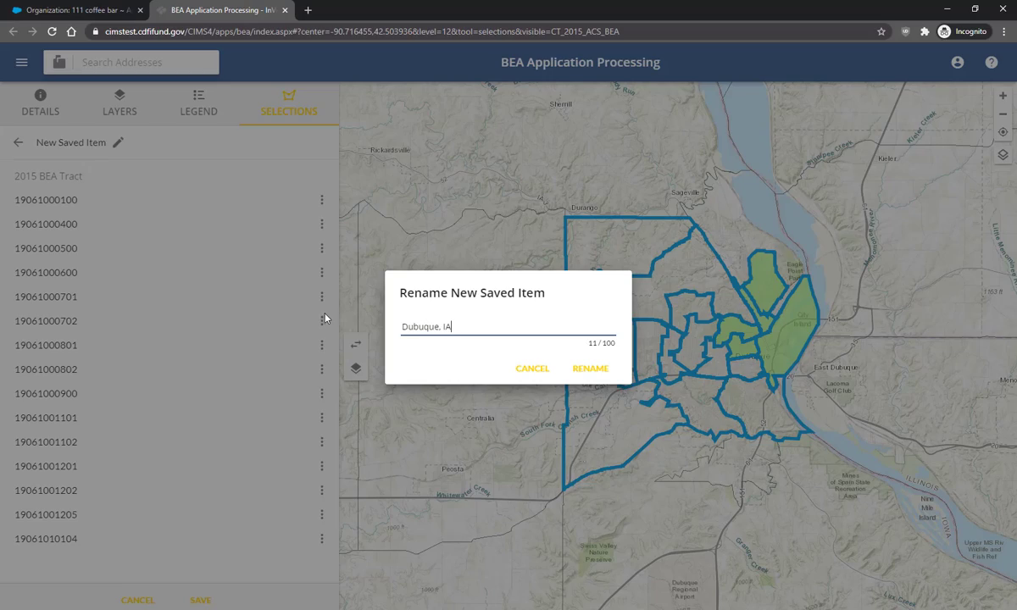
pyautogui.click(590, 370)
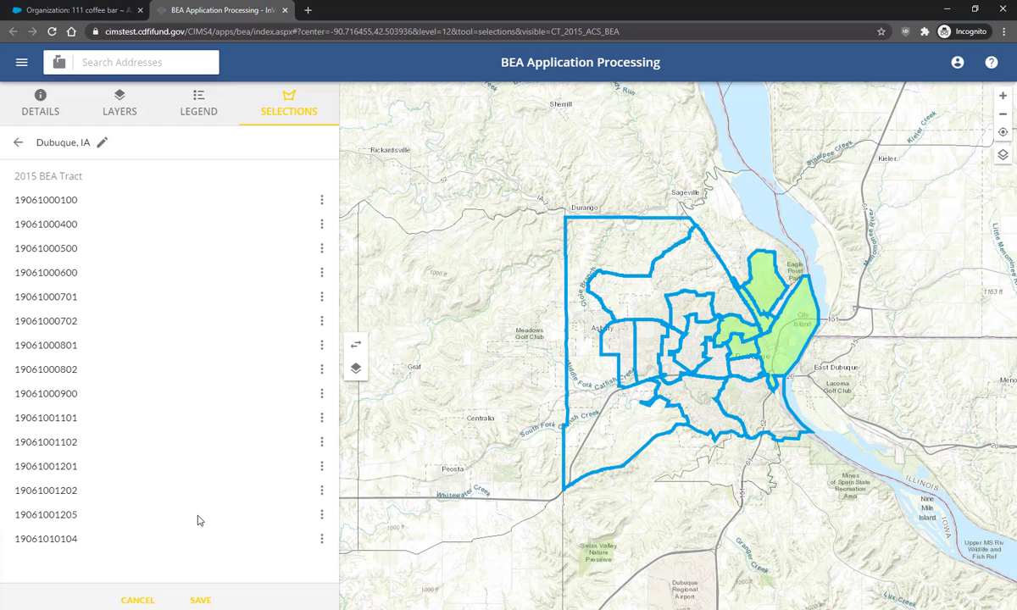
pyautogui.click(198, 601)
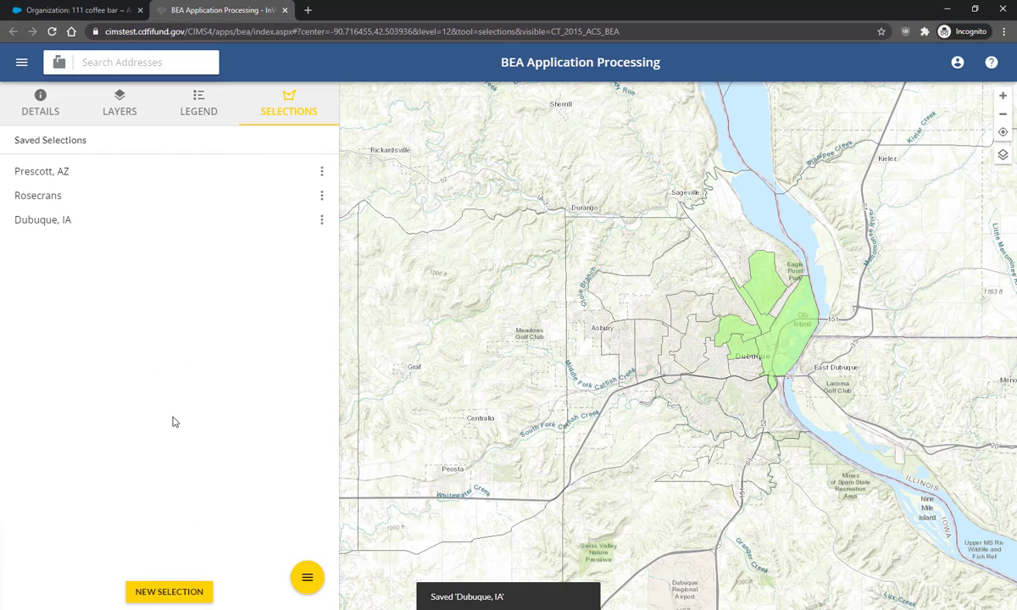
# - Run Validate 2015 Distressed Community on Dubuque, IA, producing a Not Qualified report
pyautogui.click(324, 225)
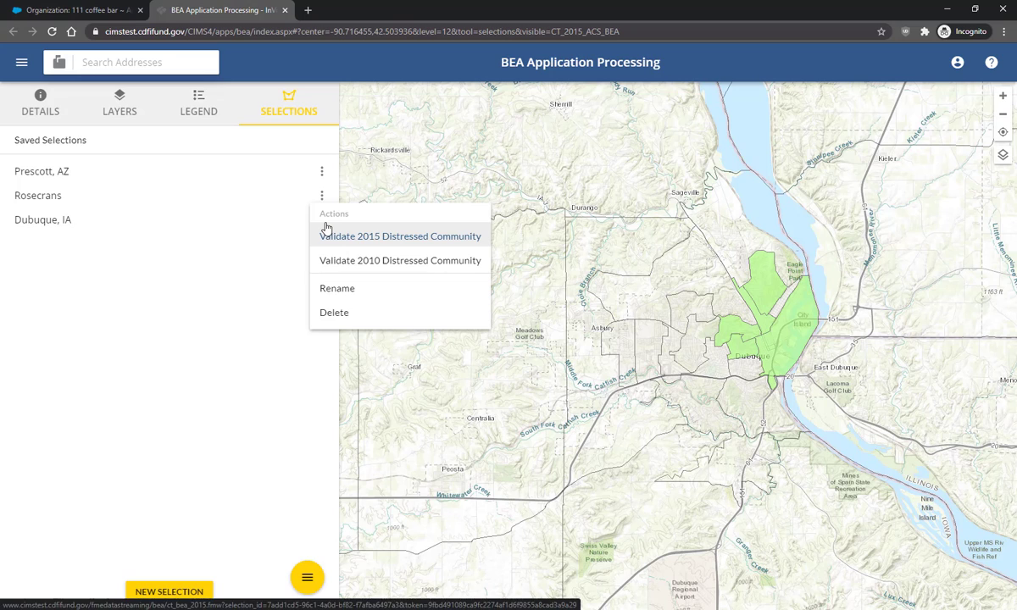
pyautogui.click(381, 240)
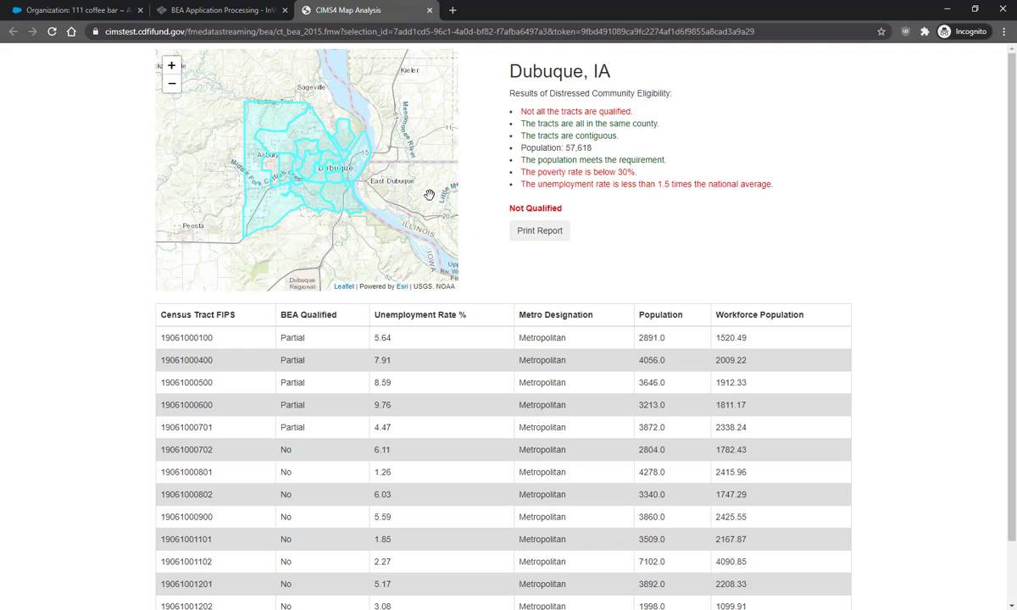
pyautogui.moveTo(431, 185); pyautogui.dragTo(429, 194)
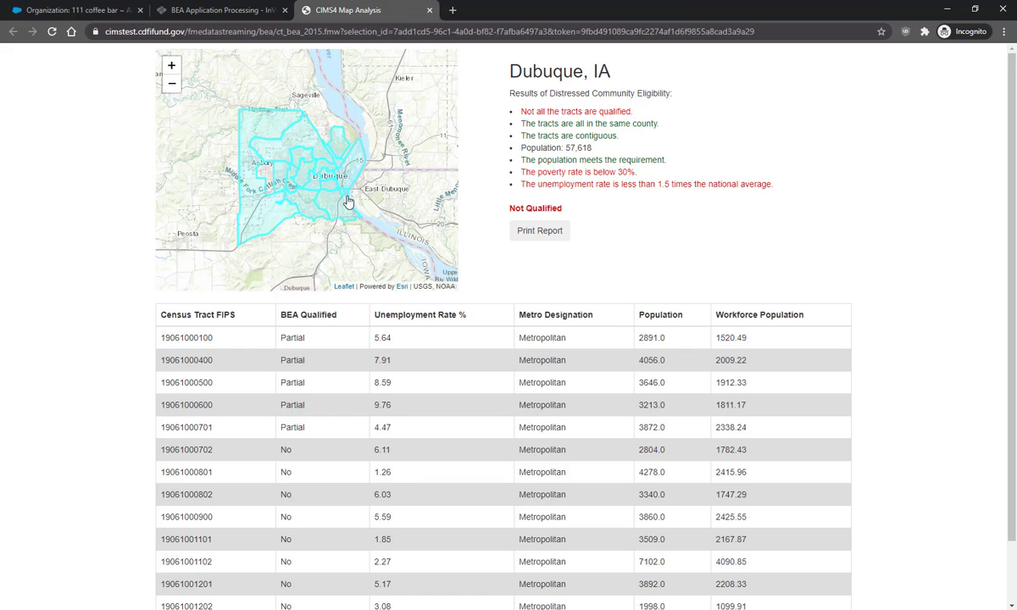
pyautogui.scroll(1, 326, 188)
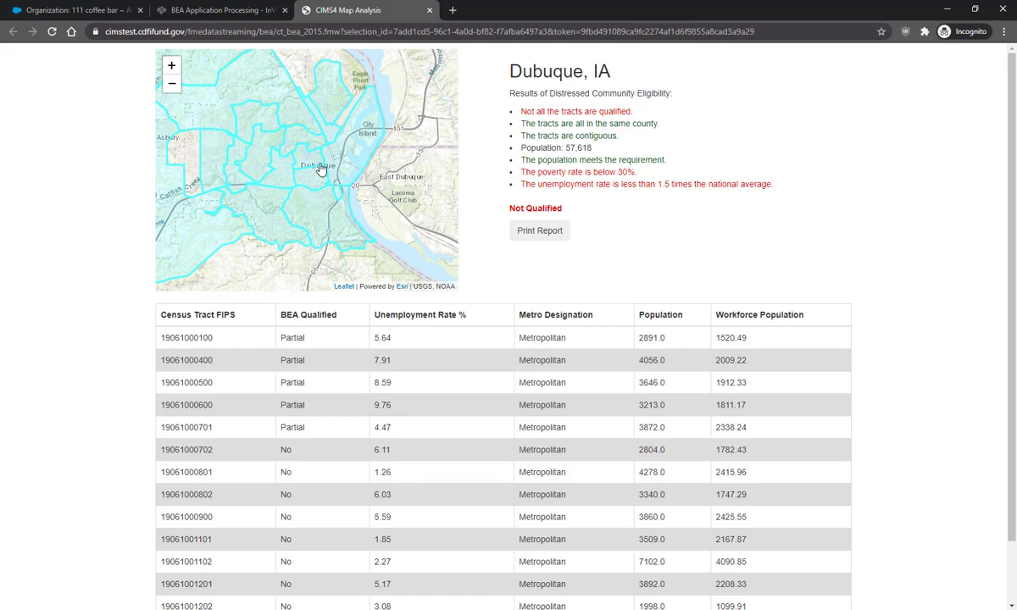
pyautogui.moveTo(324, 146); pyautogui.dragTo(388, 159)
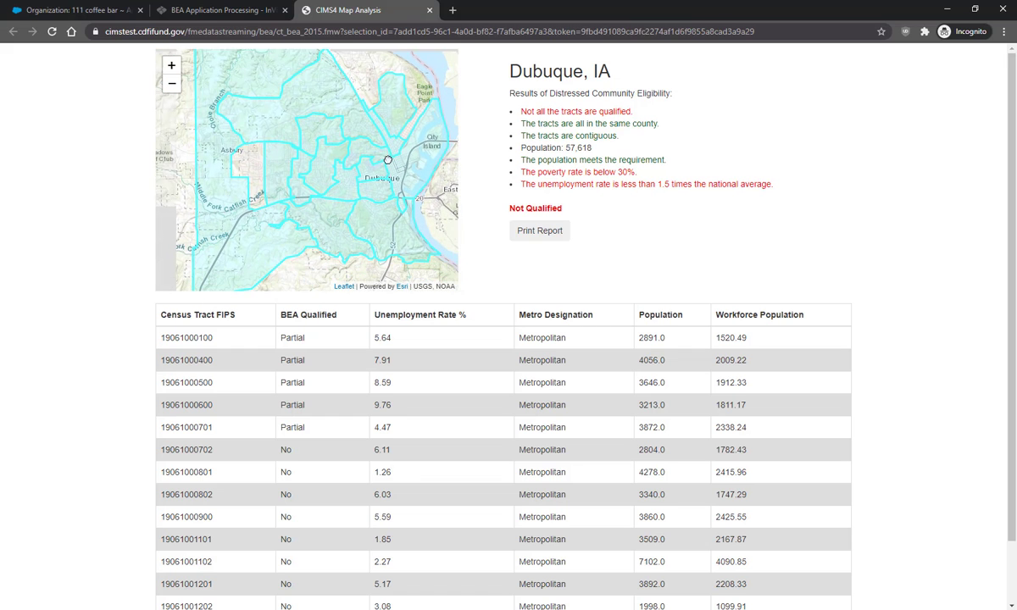
pyautogui.click(278, 167)
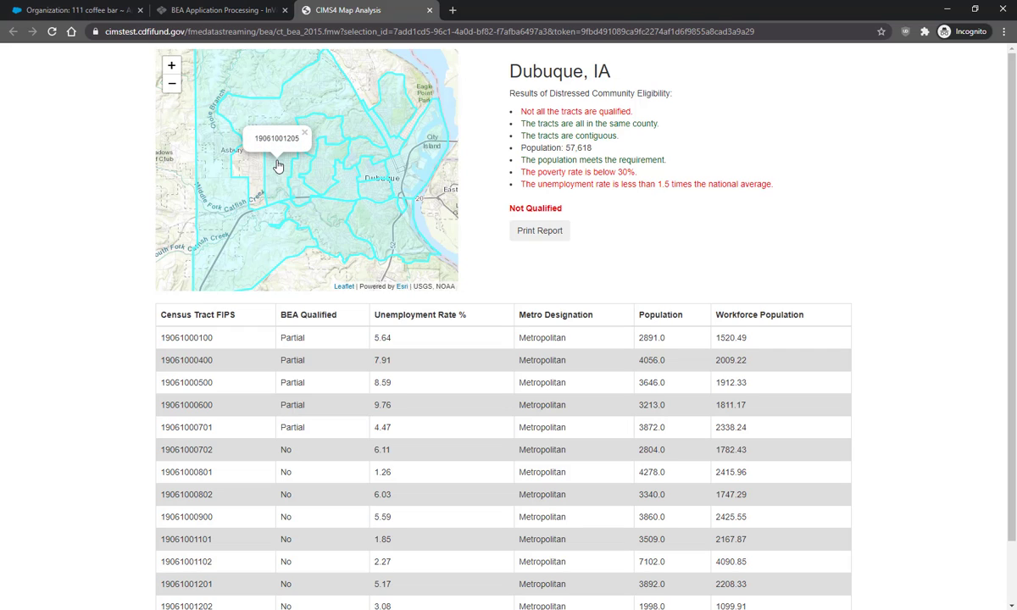